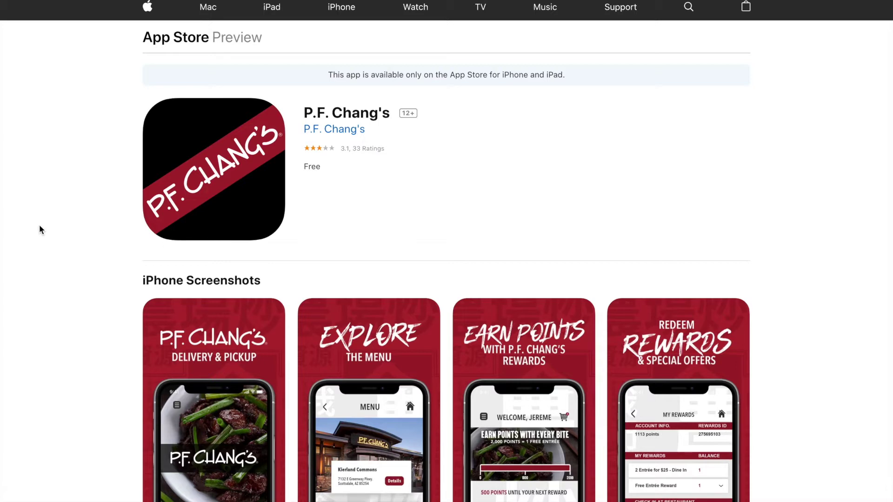
Step: Examine the P.F. Chang's App Store page, including its overall rating, iPhone screenshots, description and reviews section
scroll(40, 229, "down", 2)
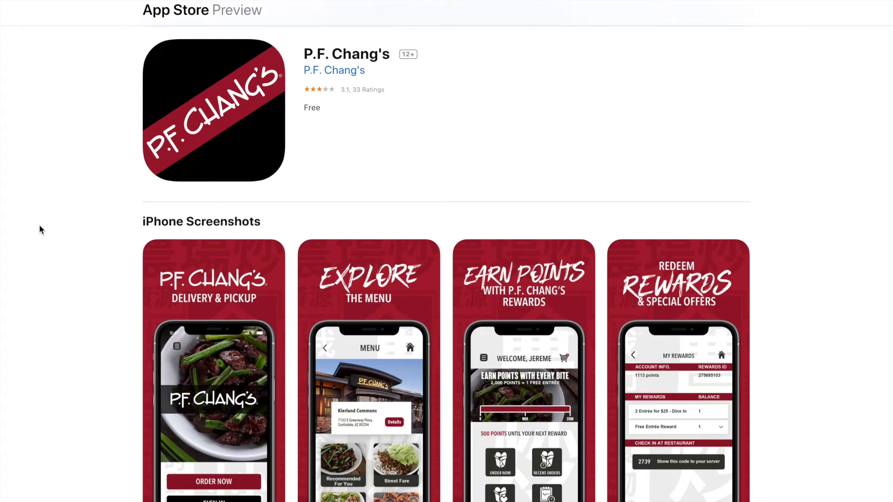
scroll(39, 229, "down", 1)
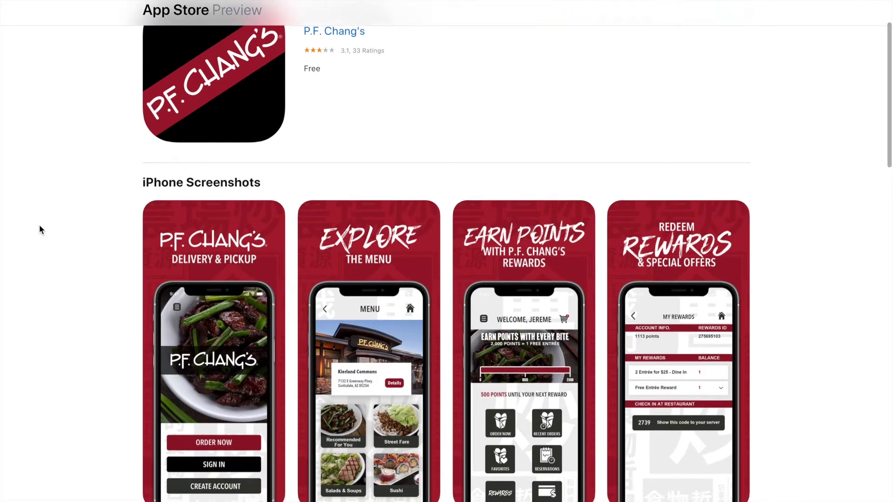
scroll(39, 229, "up", 3)
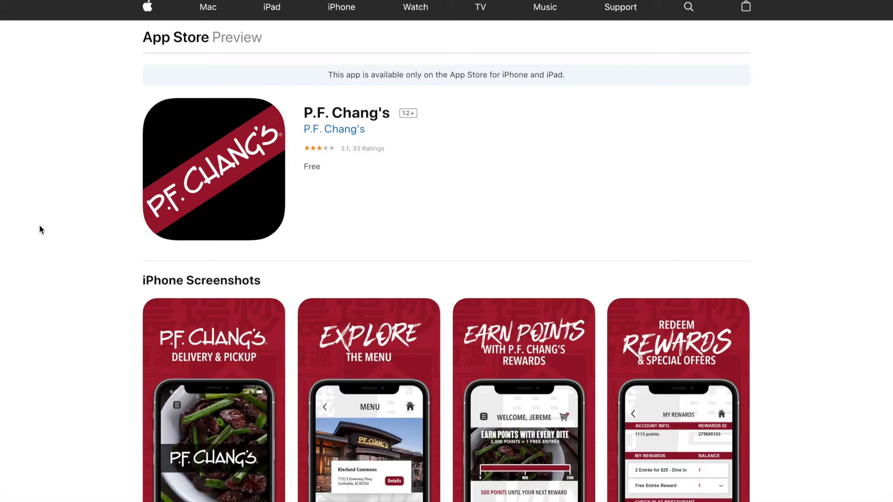
scroll(40, 226, "down", 1)
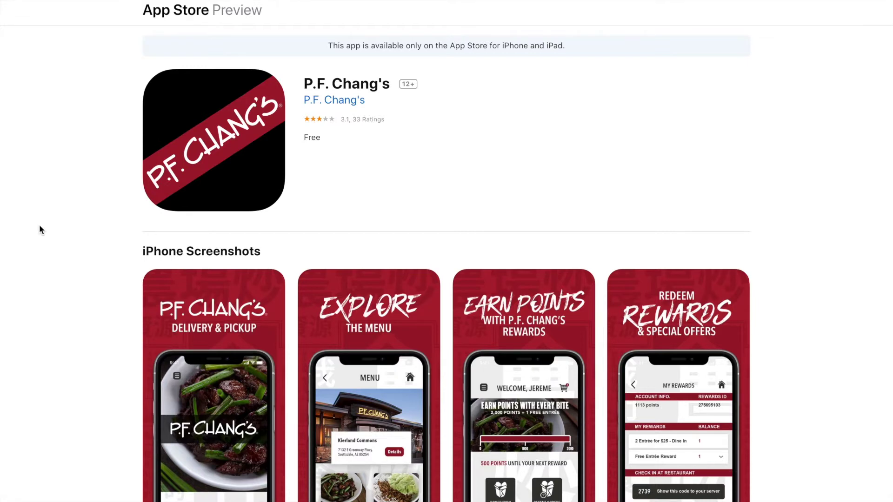
scroll(39, 227, "down", 3)
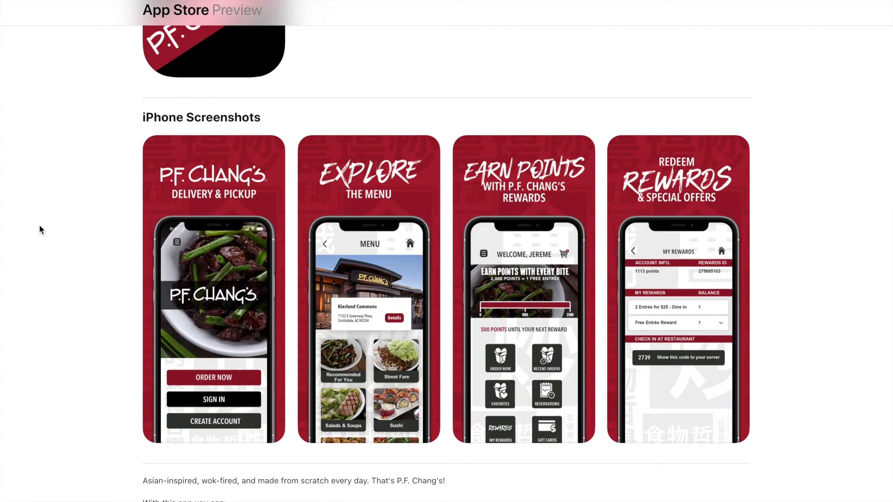
scroll(39, 226, "down", 7)
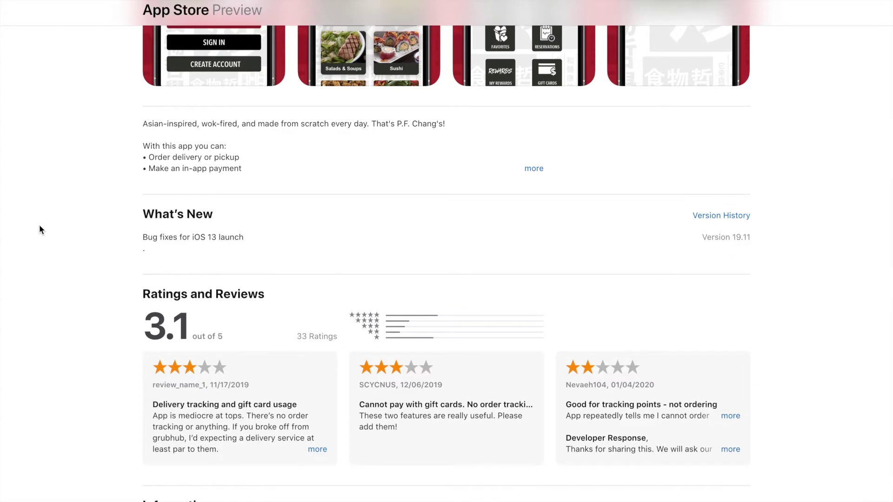
scroll(39, 225, "down", 2)
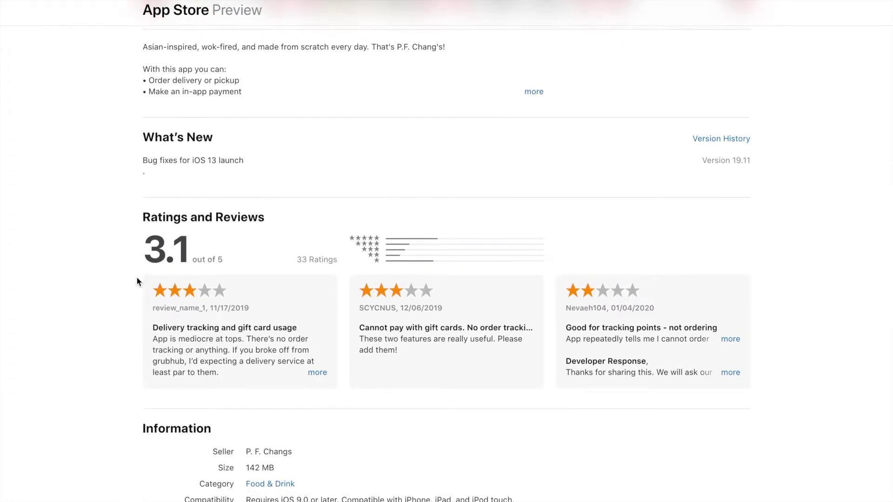
scroll(136, 281, "up", 1)
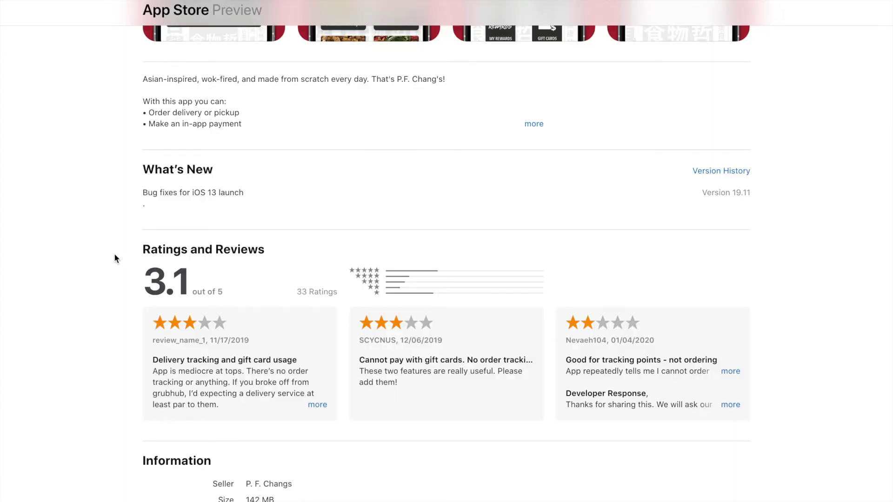
scroll(115, 259, "up", 8)
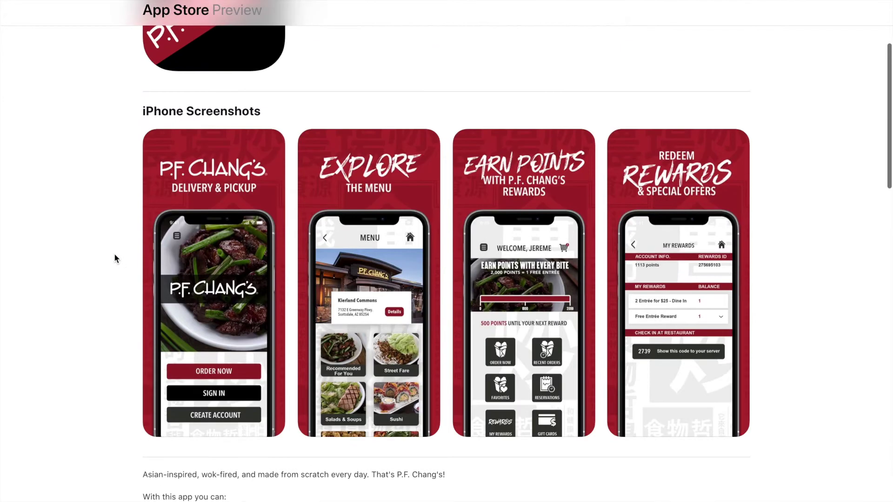
scroll(115, 258, "up", 2)
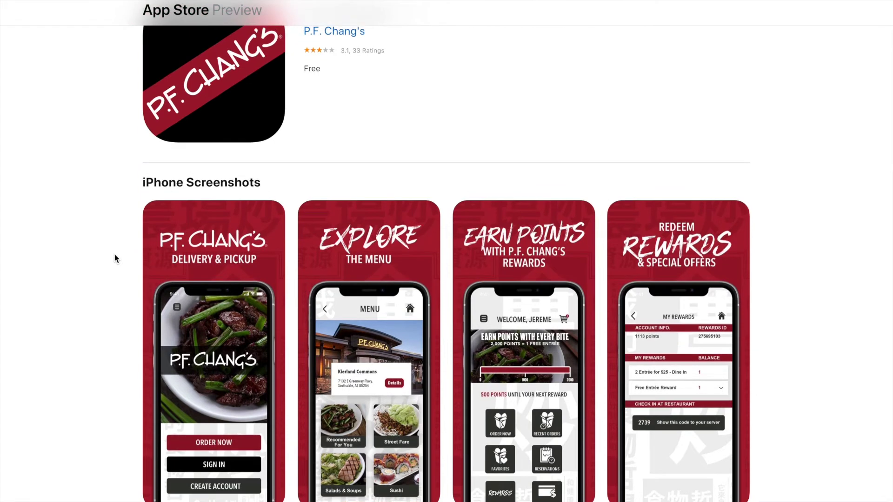
scroll(115, 258, "up", 2)
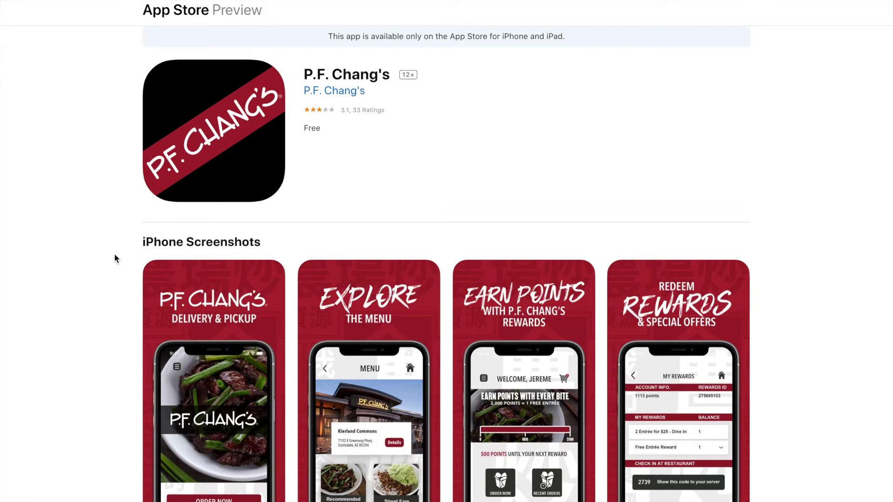
scroll(115, 259, "down", 1)
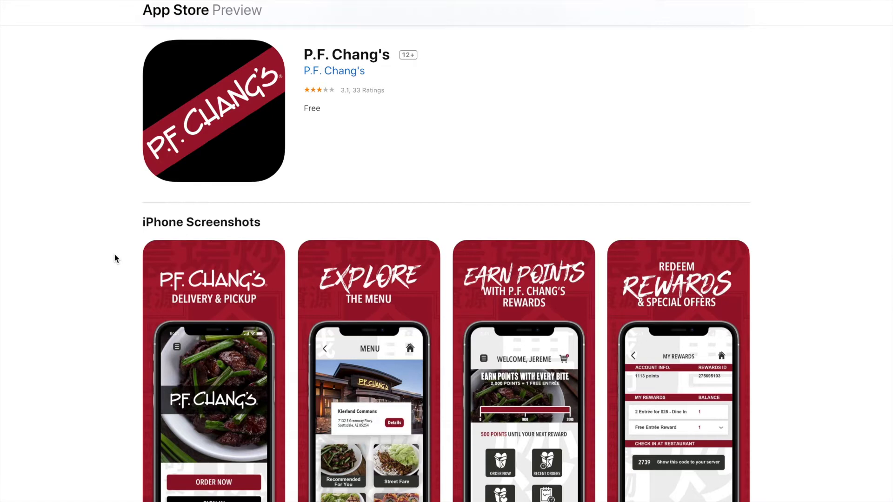
scroll(115, 256, "down", 1)
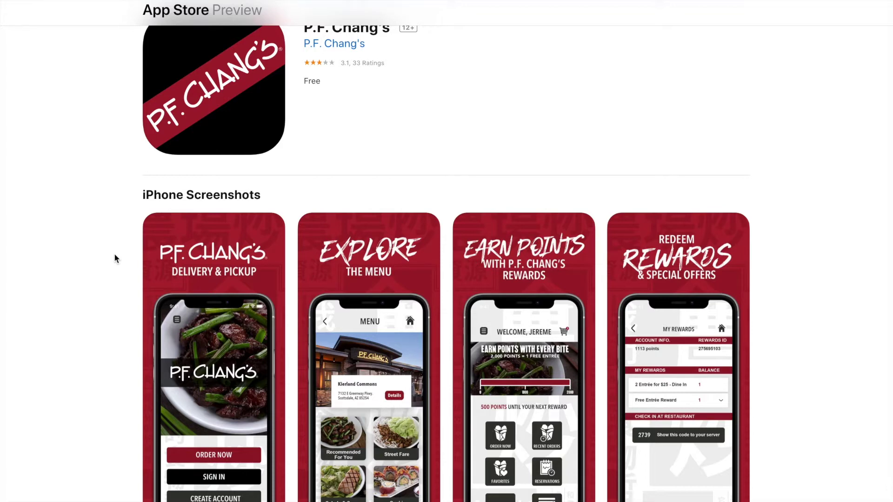
scroll(114, 254, "up", 2)
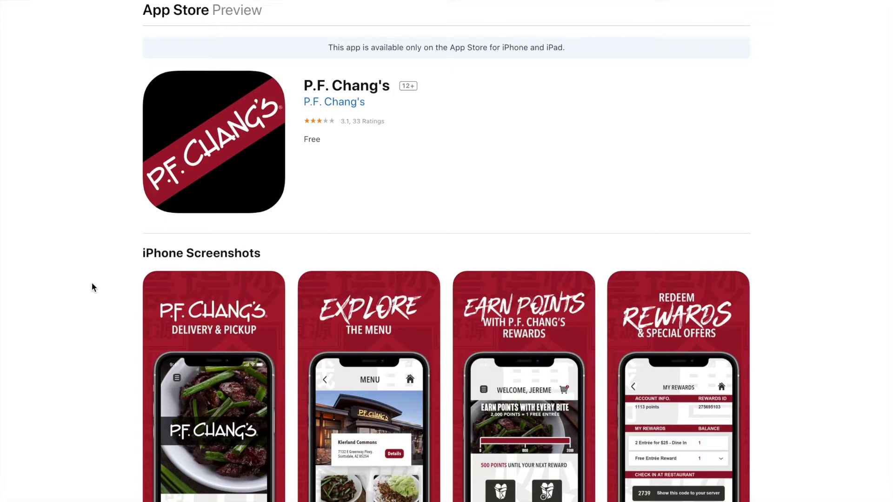
Step: Read the full "Delivery tracking and gift card usage" review, highlight its date, and close it
scroll(91, 282, "down", 6)
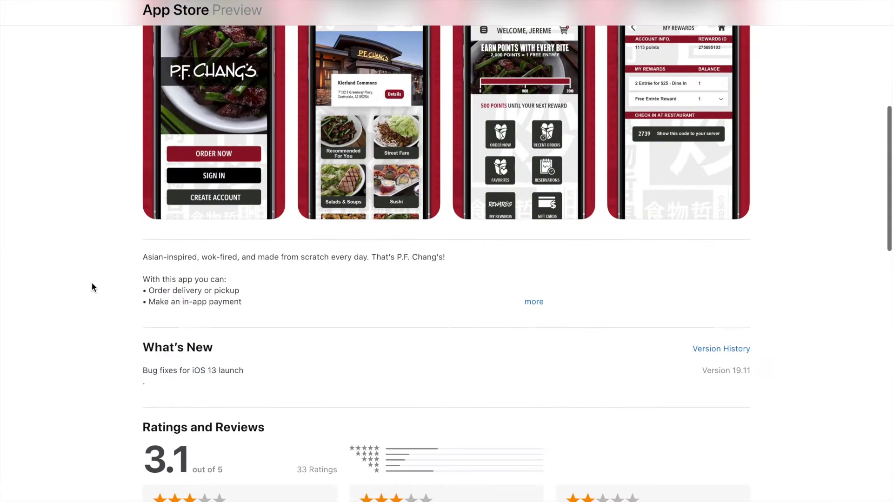
scroll(92, 282, "up", 1)
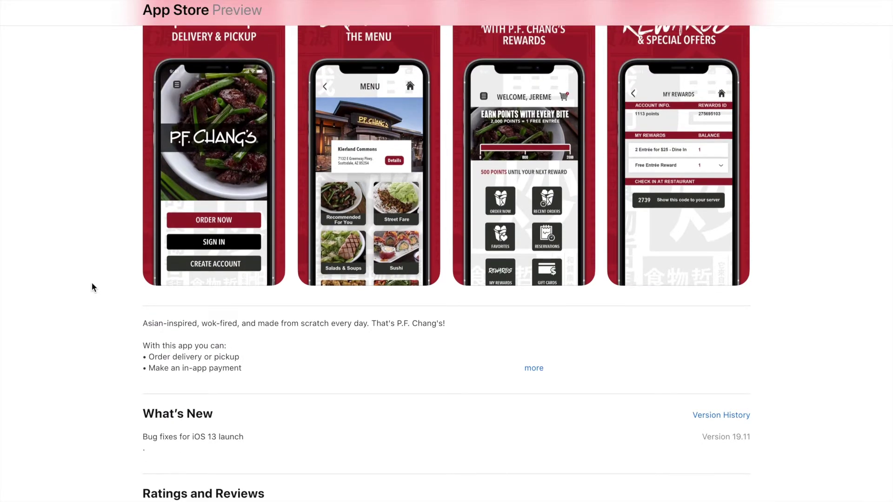
scroll(92, 283, "up", 1)
scroll(92, 283, "down", 6)
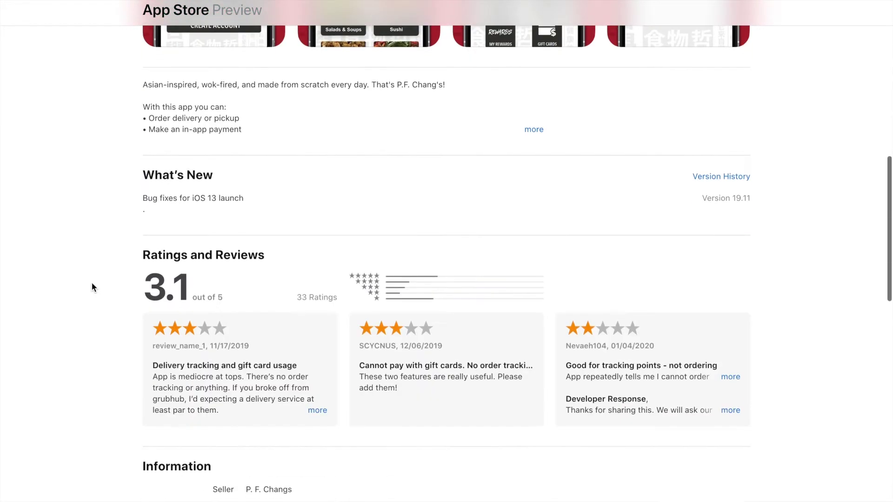
scroll(91, 284, "down", 3)
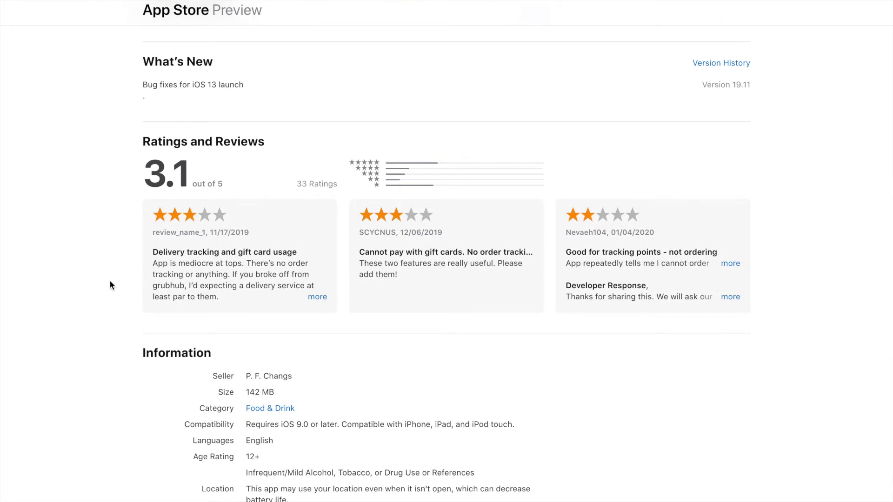
left_click(317, 297)
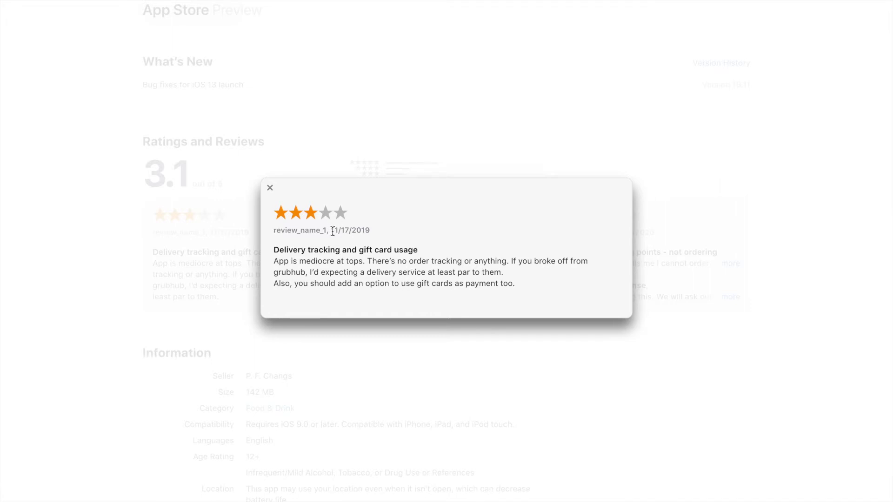
left_click_drag(331, 230, 373, 238)
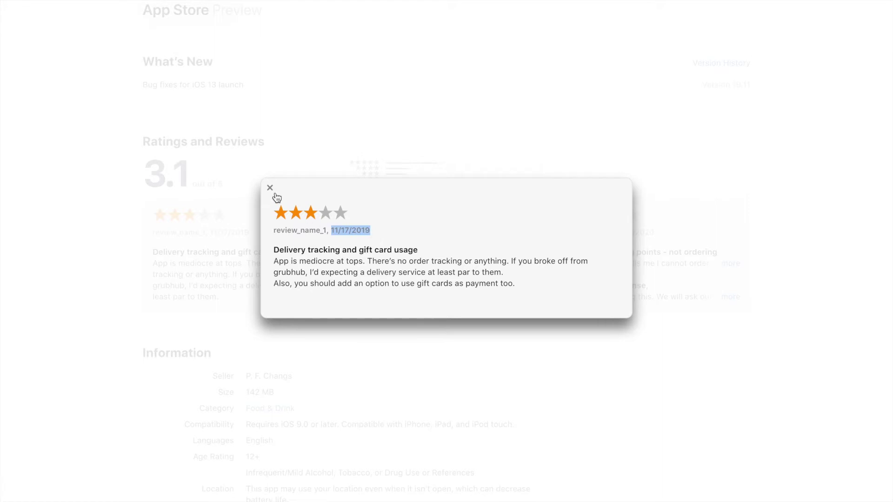
left_click(271, 188)
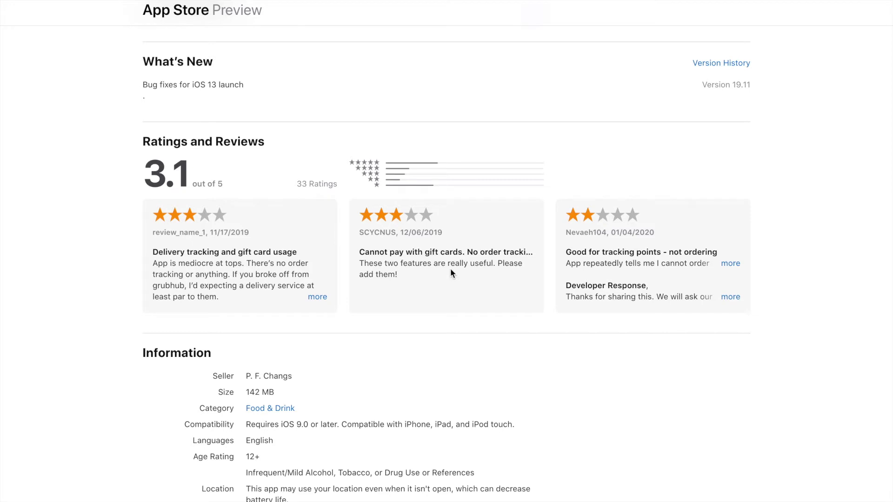
Step: Read the full "Good for tracking points - not ordering" review with its developer response and close it
scroll(450, 273, "up", 1)
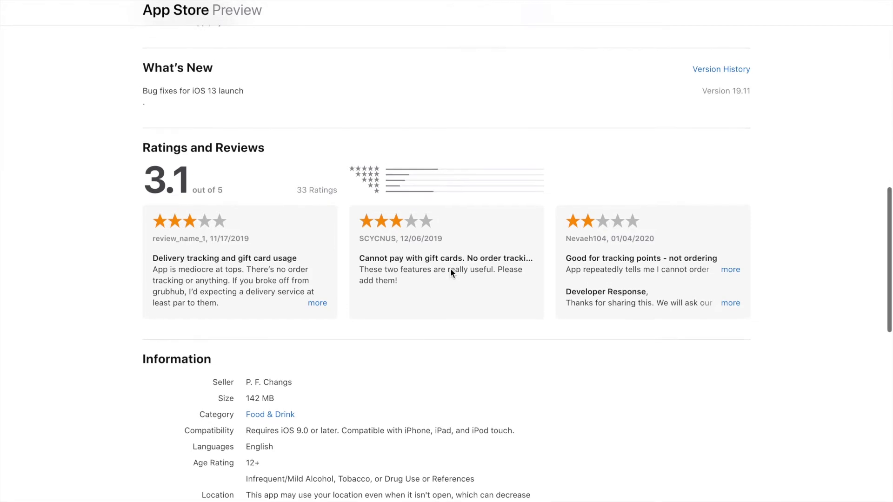
scroll(554, 219, "up", 5)
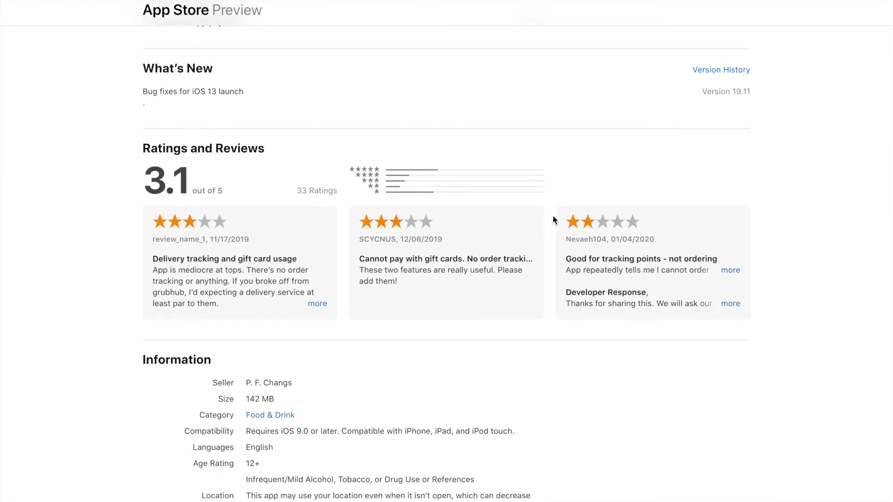
scroll(552, 219, "up", 4)
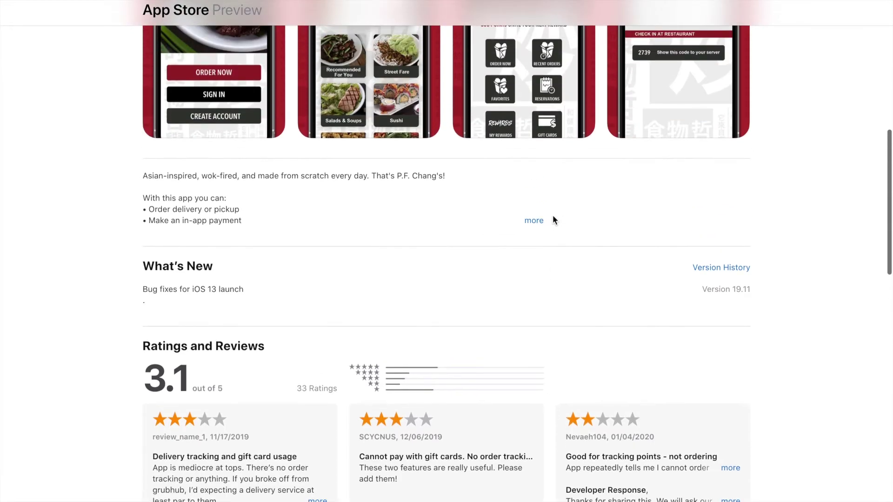
scroll(552, 215, "down", 2)
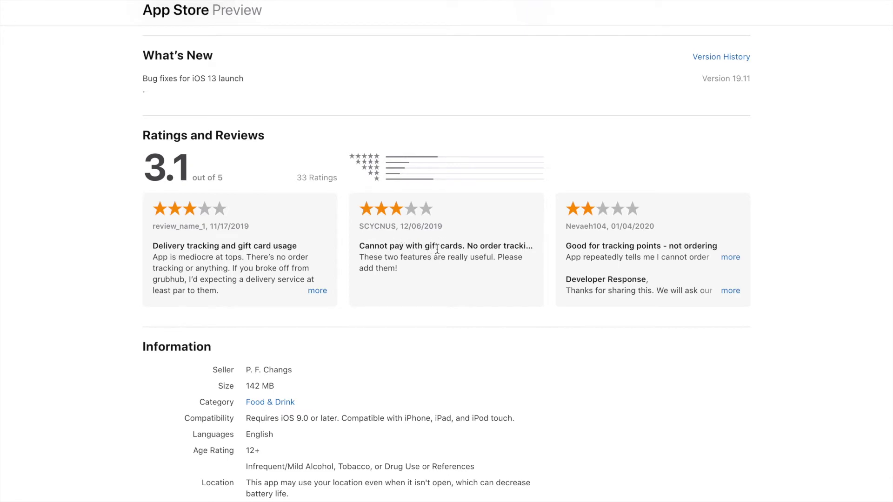
left_click(731, 259)
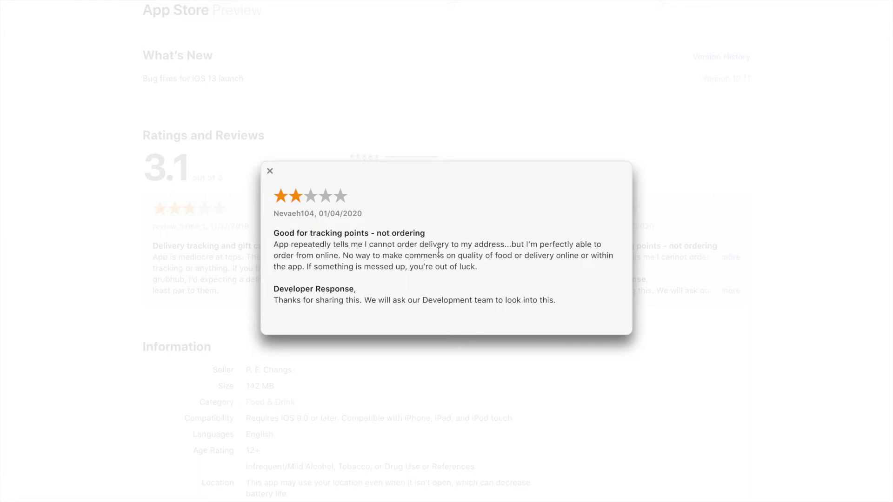
left_click(270, 172)
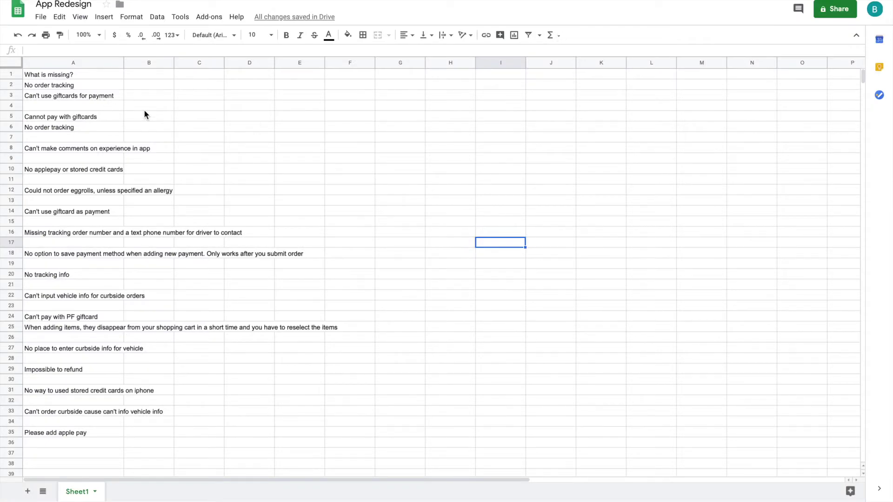
Step: In the App Redesign Google Sheets spreadsheet, enter the heading "Common" in E1 and "No order tracking" in E2, based on the complaints in column A
left_click(107, 88)
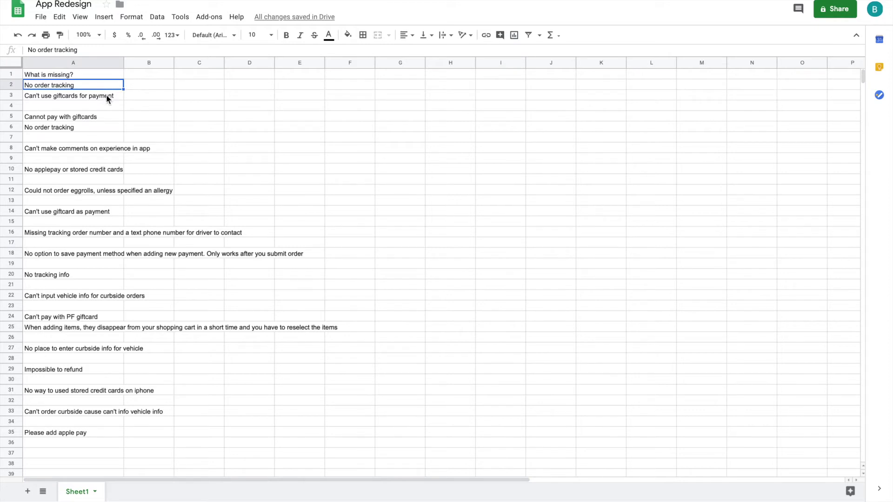
left_click(88, 105)
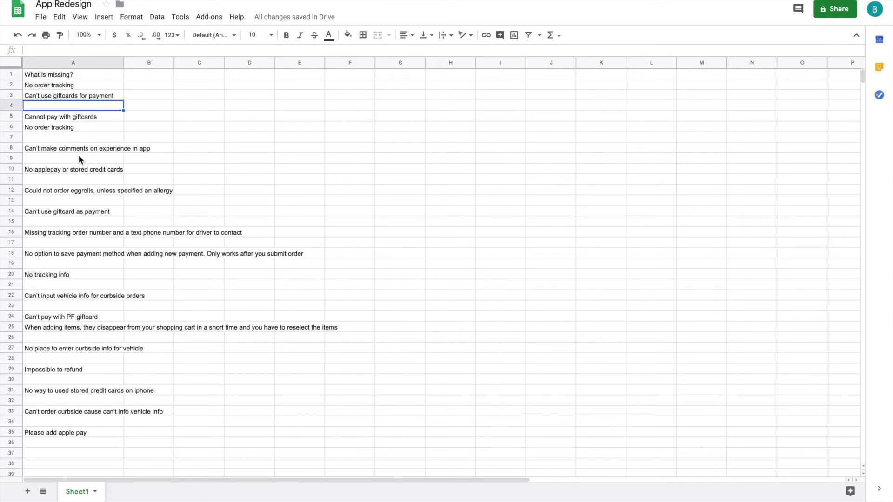
left_click(99, 87)
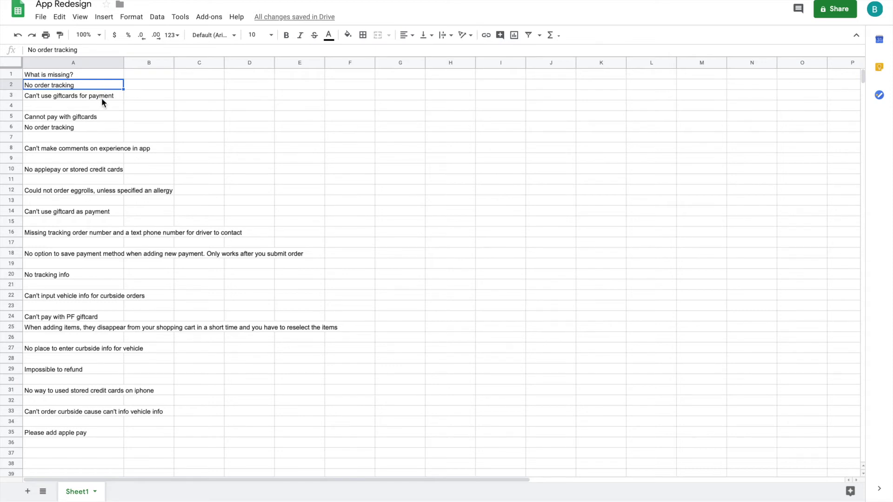
left_click(101, 98)
left_click(307, 76)
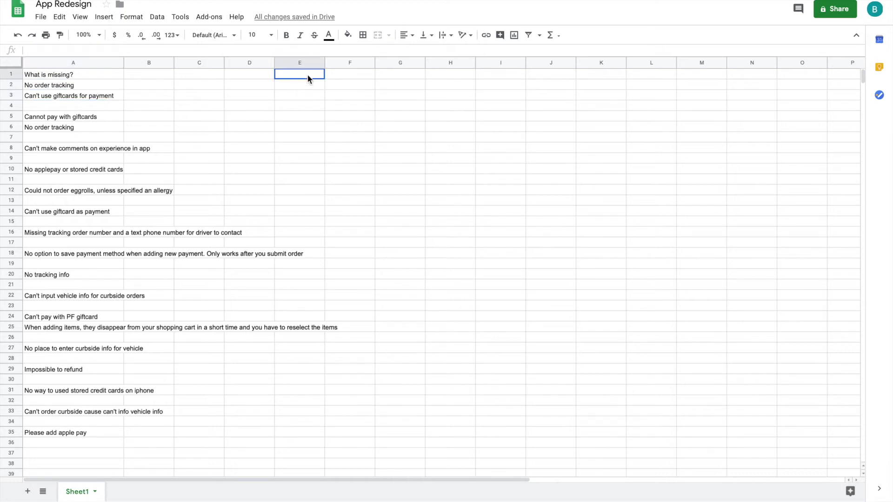
type("Common")
key("Return")
type("No order tracking")
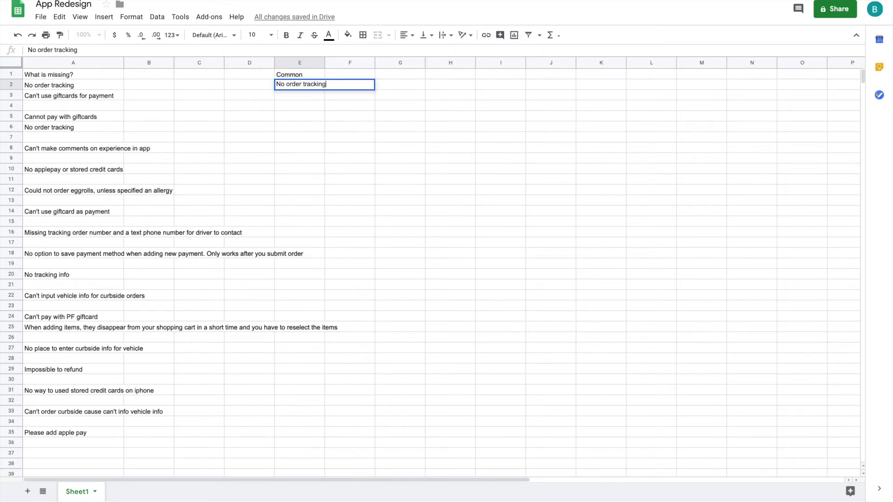
Step: Enter "Can't use certain payments" in E3 as the second item under the Common heading
key("Return")
type("Can't")
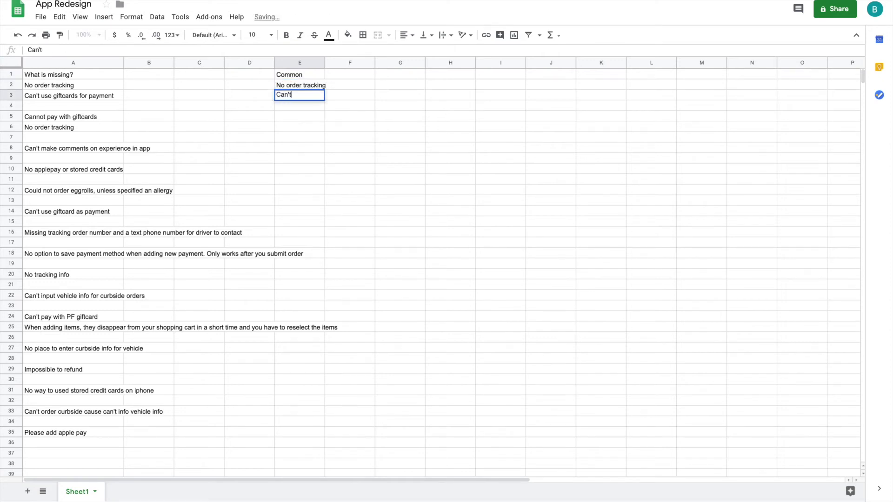
type(" use c")
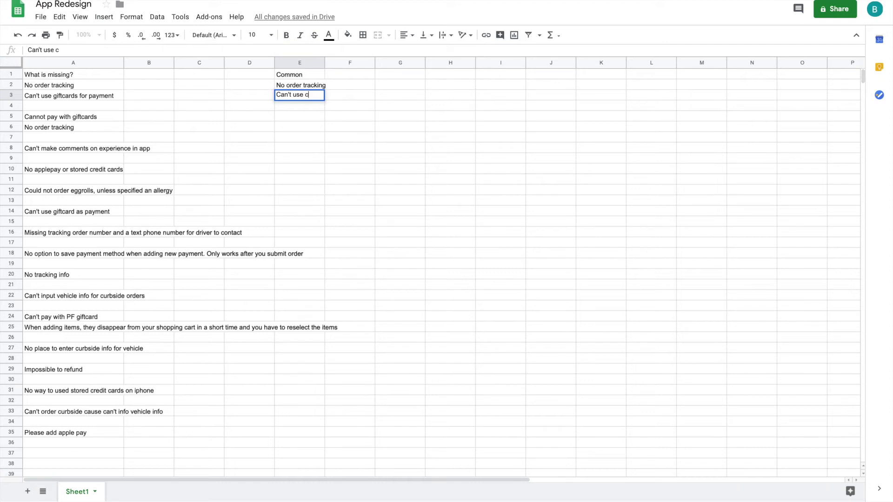
type("ertain payments")
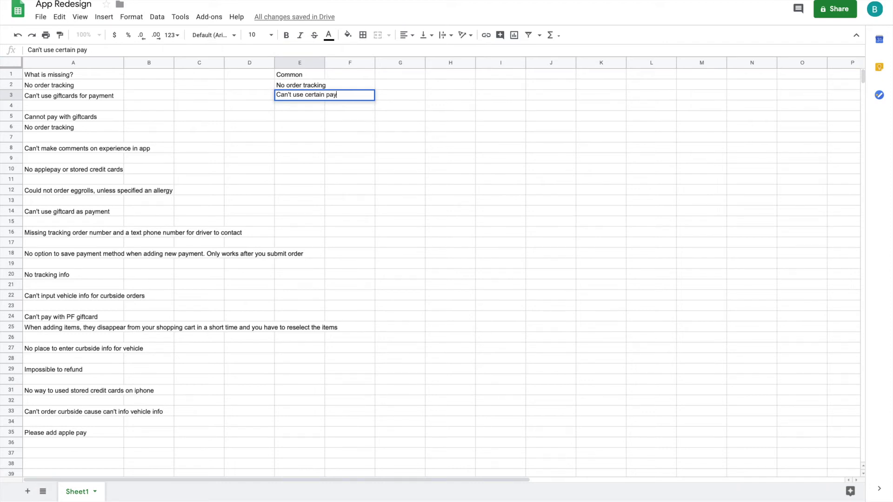
left_click(281, 117)
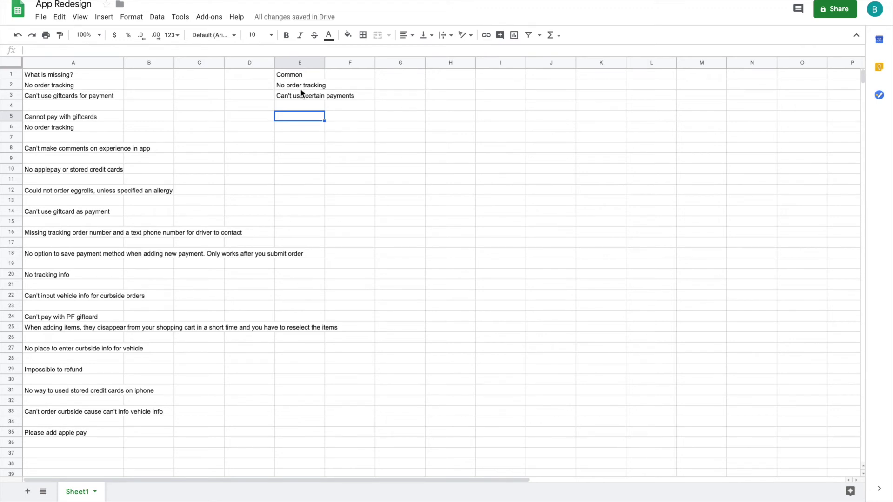
Step: Check the complaints listed in column A, from row 5 through row 35, against the common problems in E2 and E3
left_click(314, 94)
left_click(315, 88)
left_click(314, 96)
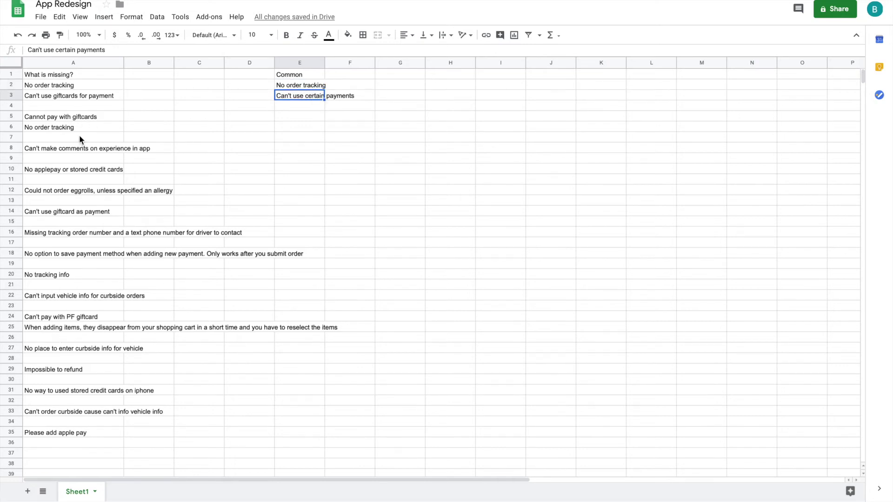
left_click(89, 116)
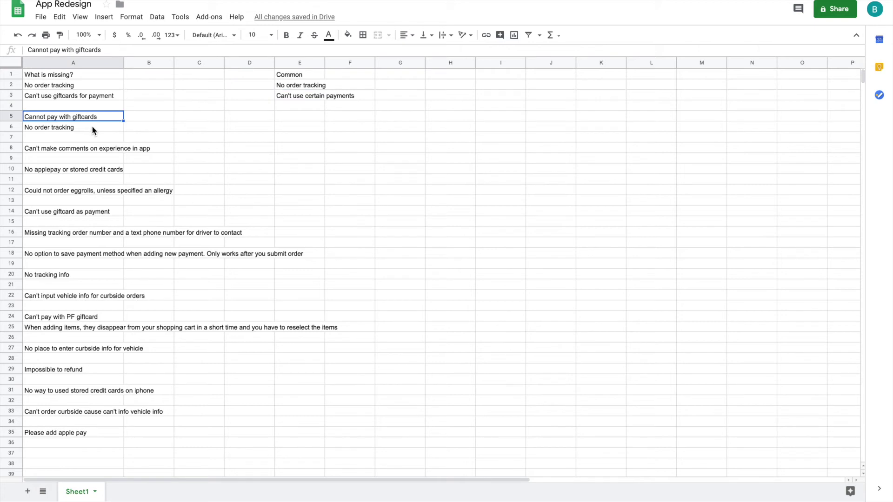
left_click(93, 128)
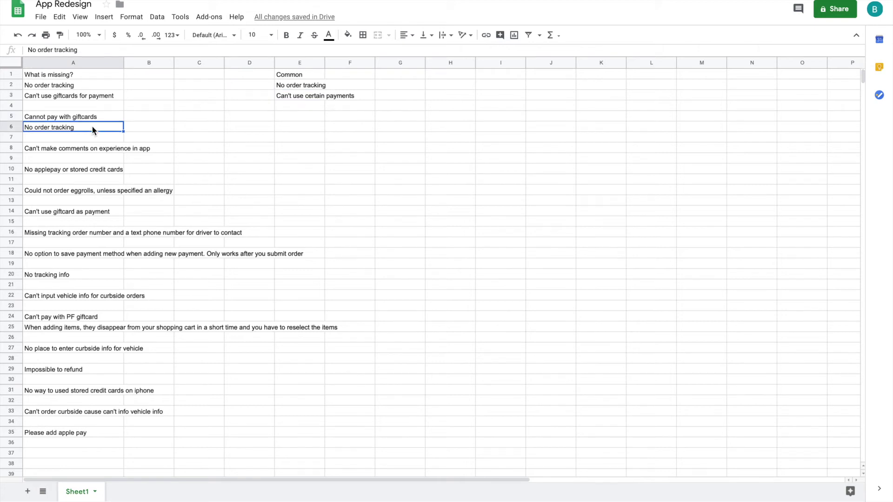
left_click(97, 148)
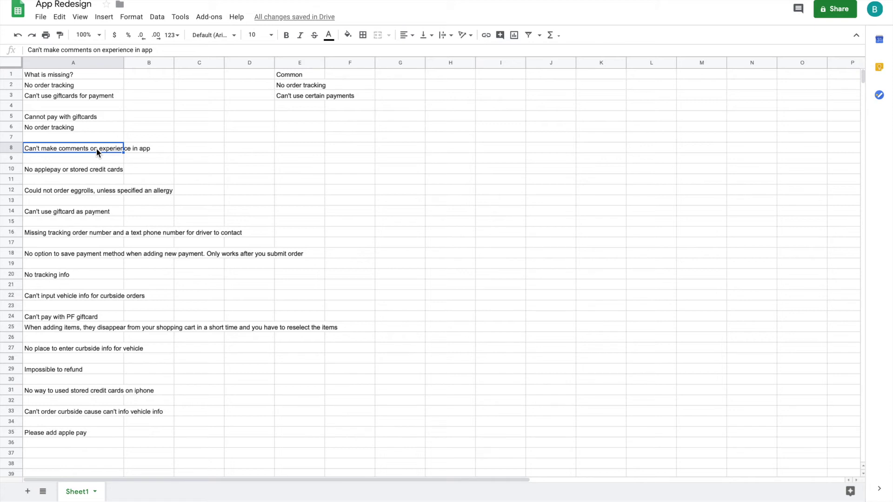
left_click(64, 170)
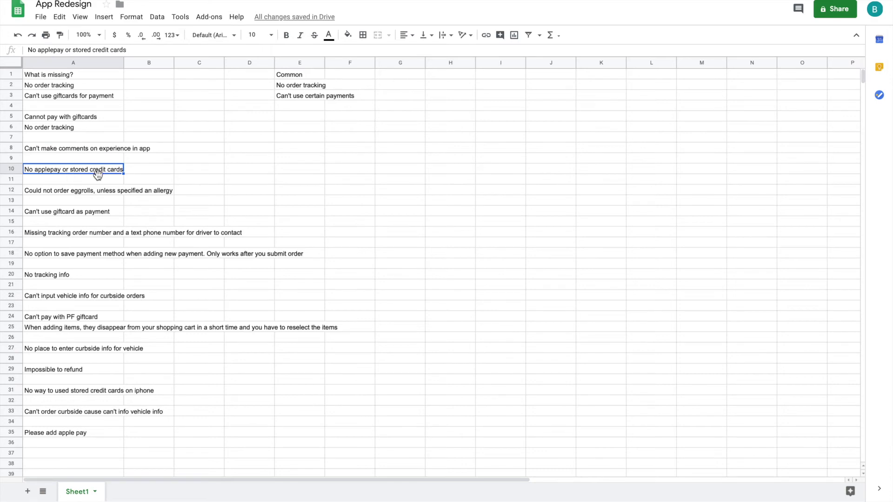
left_click(73, 191)
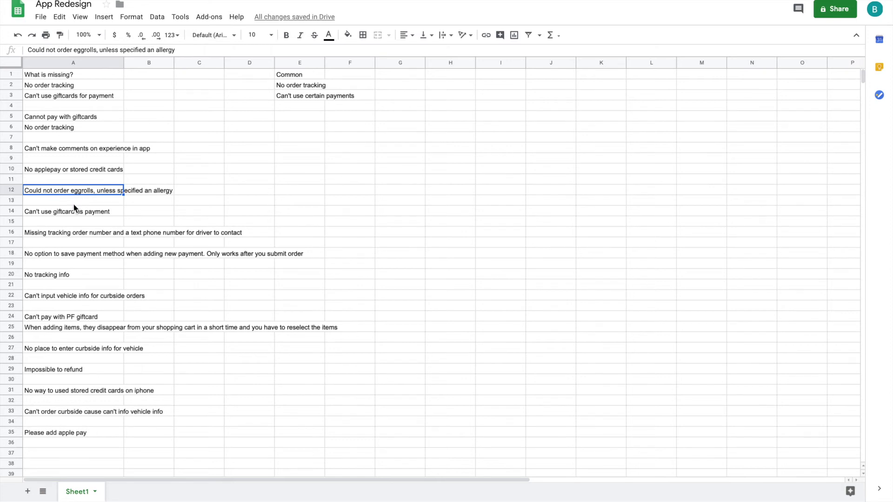
left_click(74, 213)
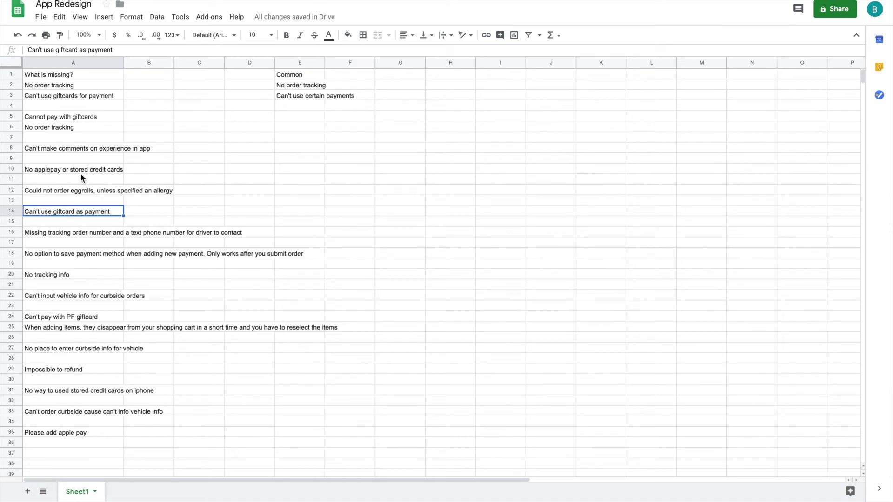
left_click(62, 236)
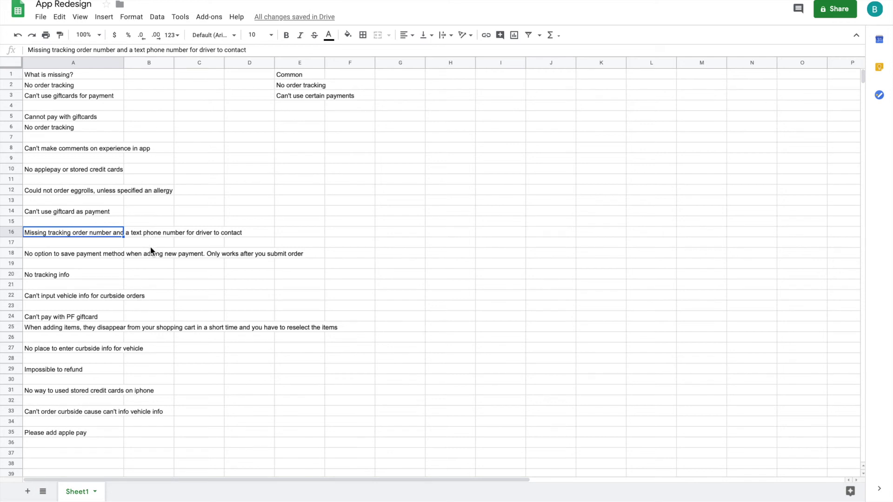
left_click(86, 259)
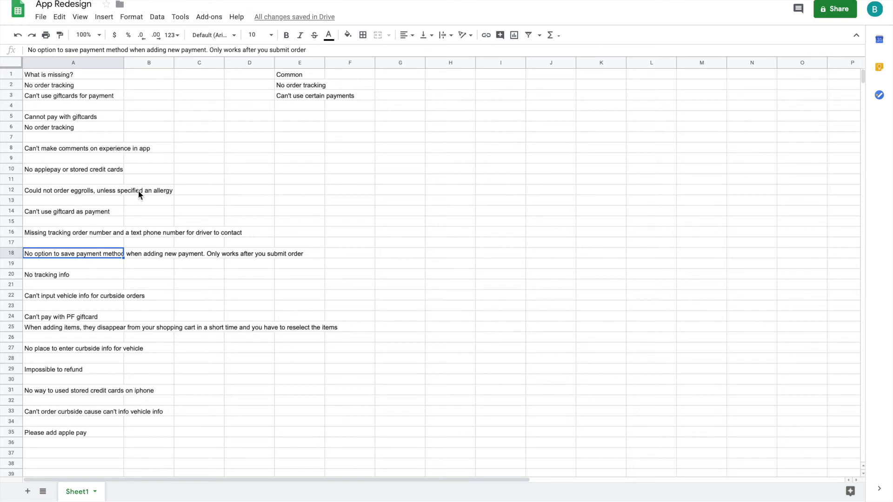
left_click(77, 274)
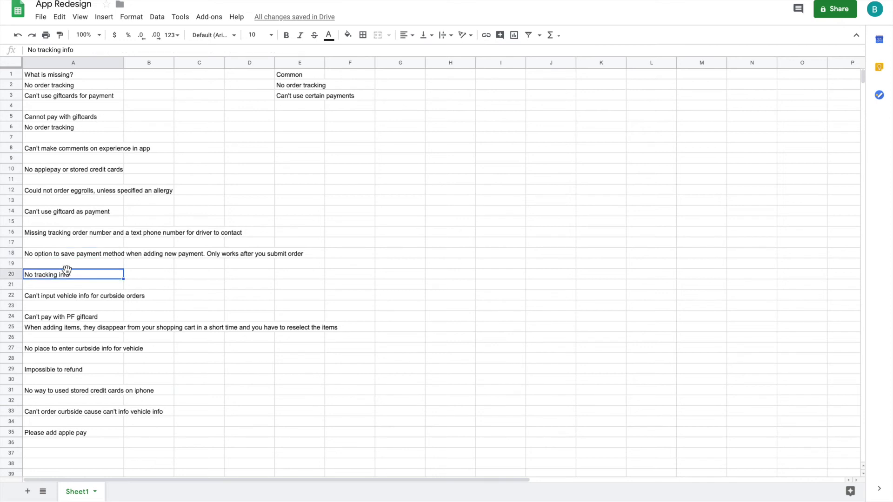
left_click(78, 297)
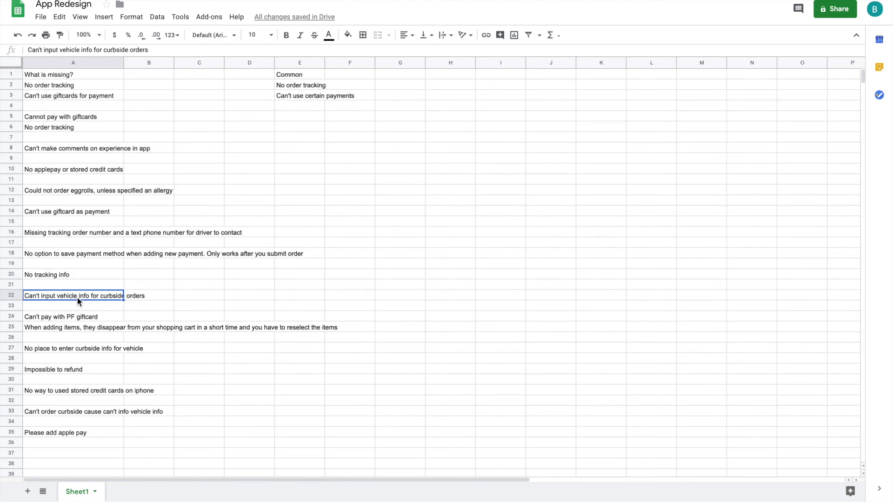
left_click(71, 317)
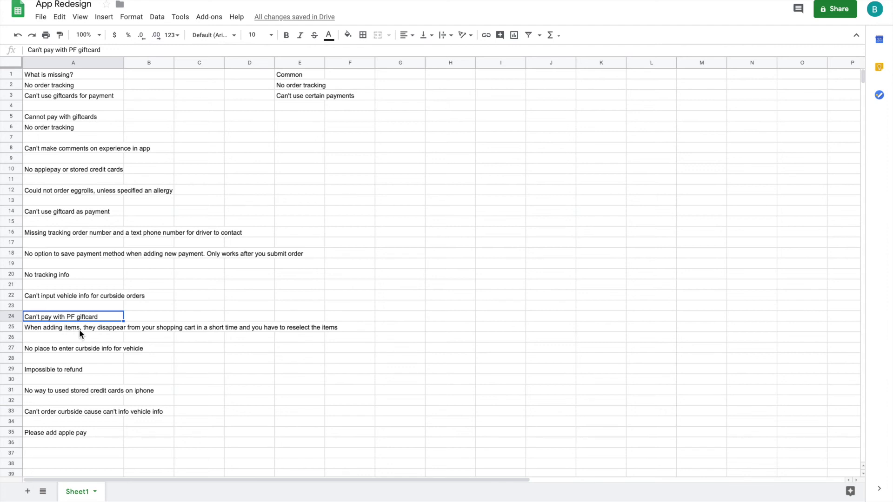
left_click(79, 330)
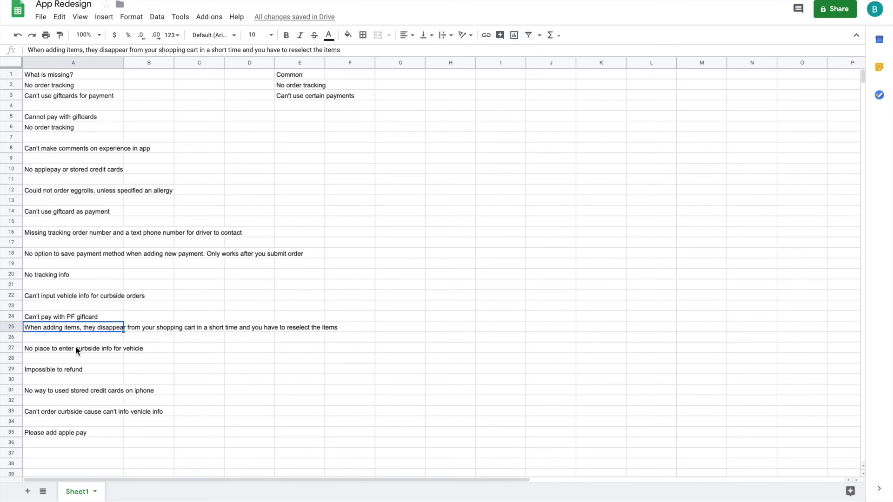
left_click(85, 349)
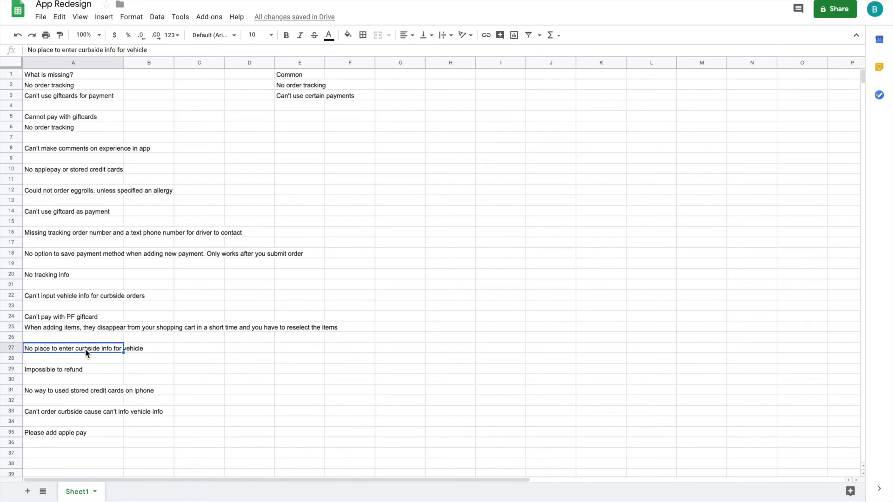
left_click(76, 369)
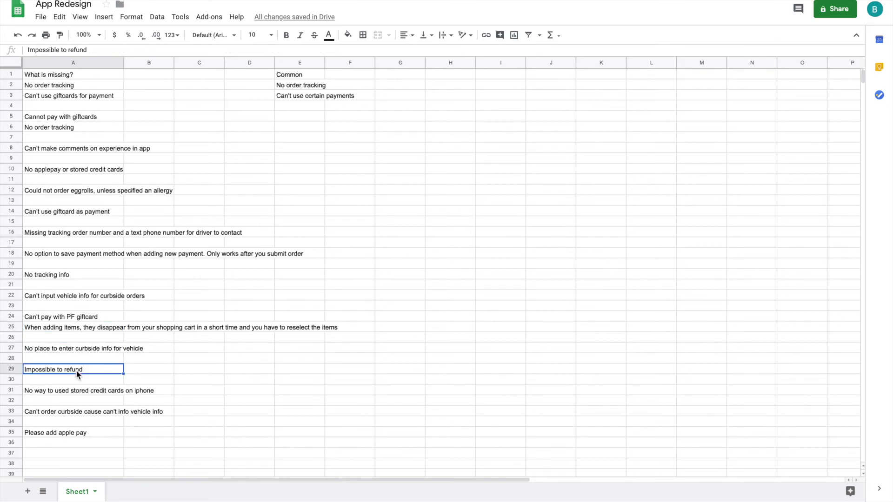
left_click(68, 392)
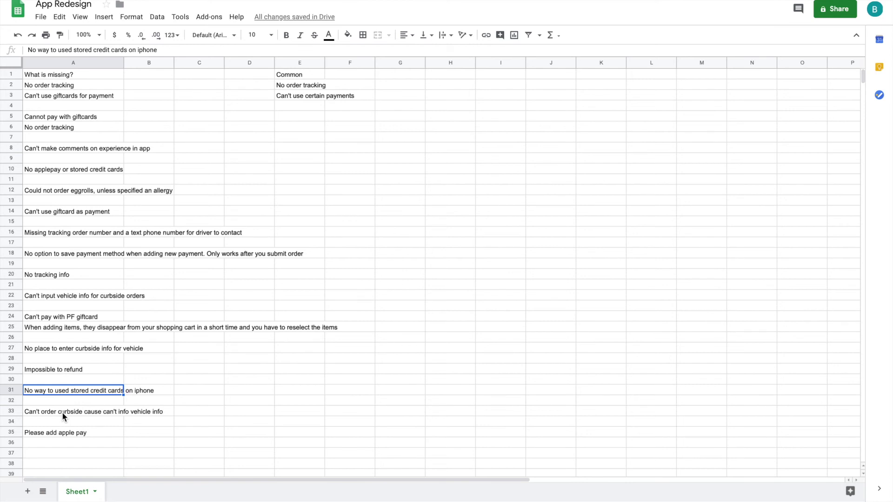
left_click(59, 433)
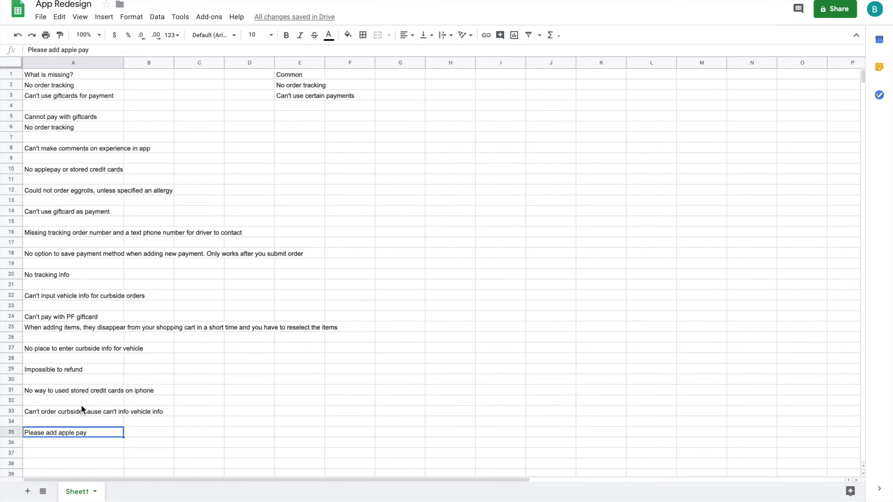
left_click(88, 274)
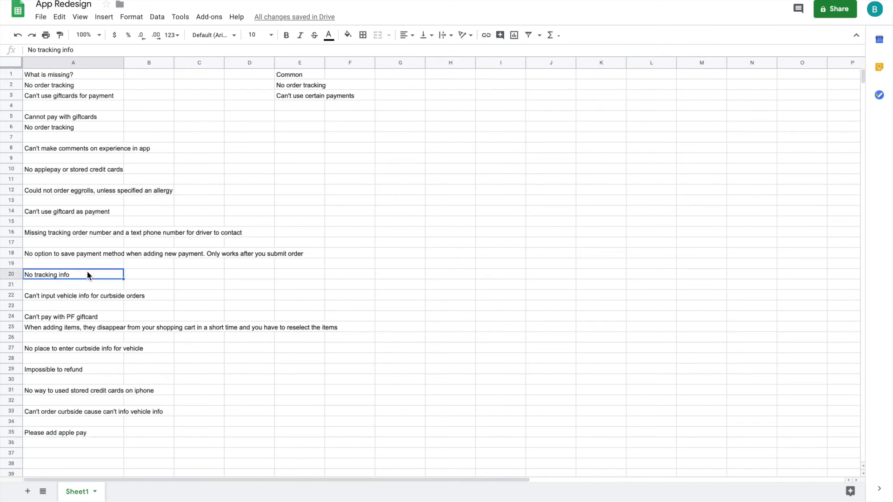
left_click(99, 213)
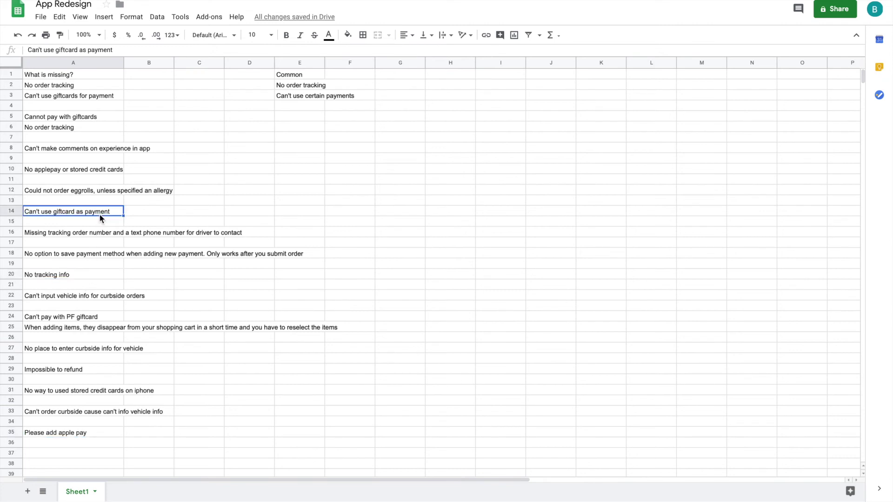
Step: Fill E2:E3 with bright green and widen column E to fit the text of the common problems
left_click_drag(293, 90, 302, 96)
left_click(348, 34)
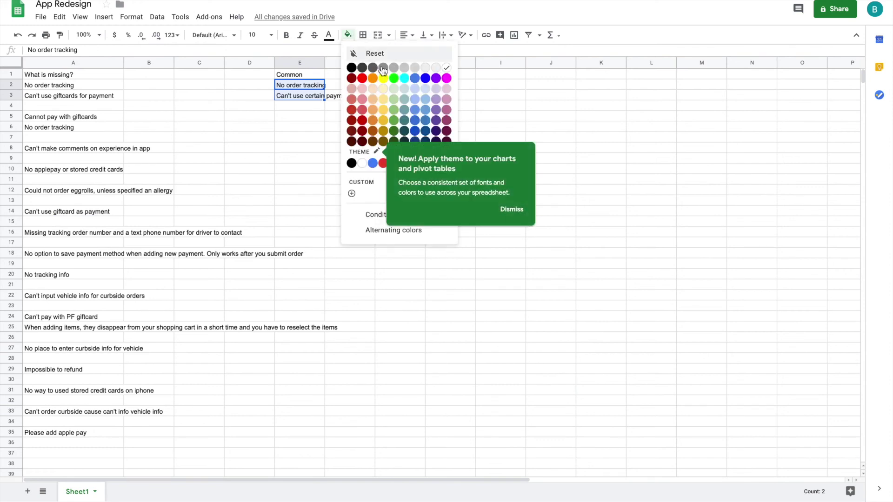
left_click(393, 79)
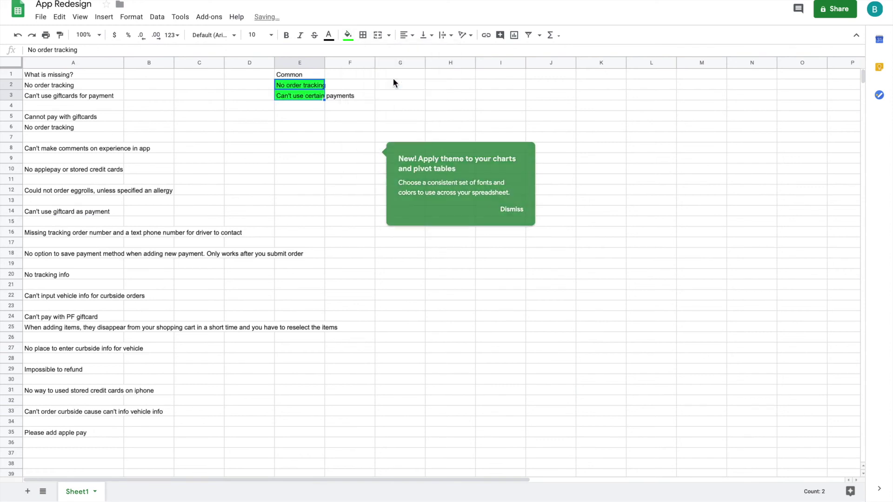
left_click_drag(324, 62, 378, 64)
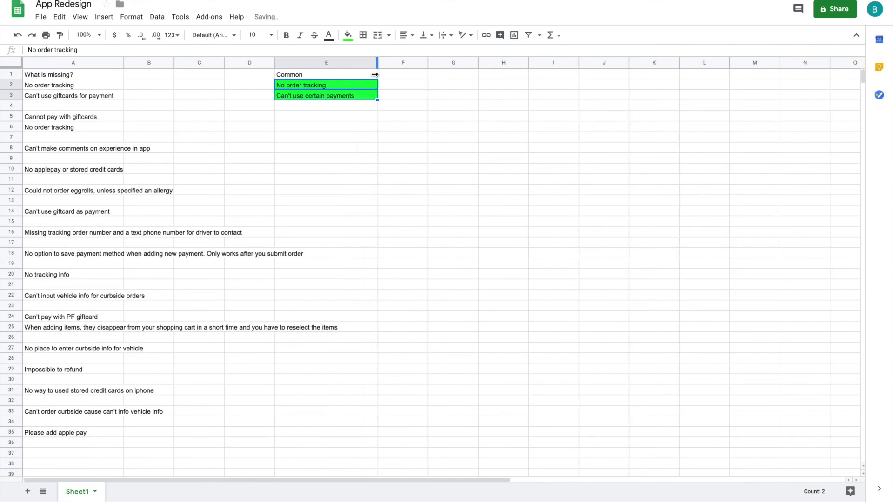
left_click(355, 120)
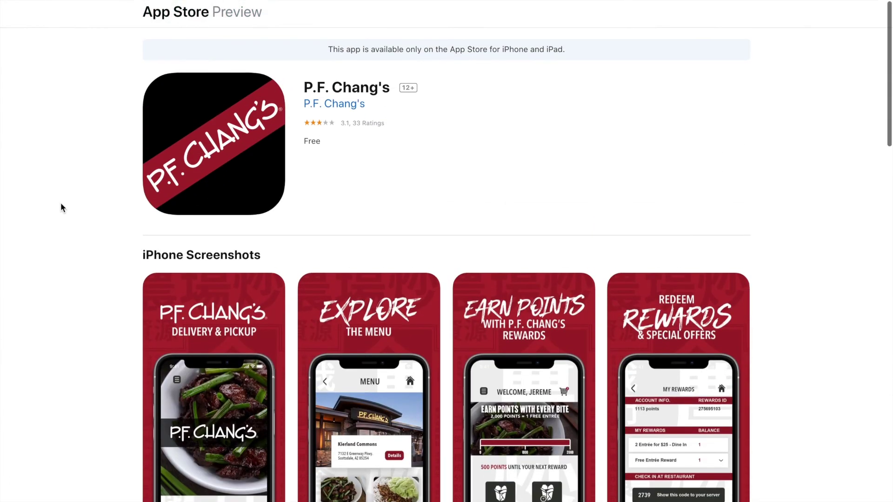
Step: On the P.F. Chang's App Store page, look over the iPhone screenshots and the app header
scroll(62, 207, "down", 4)
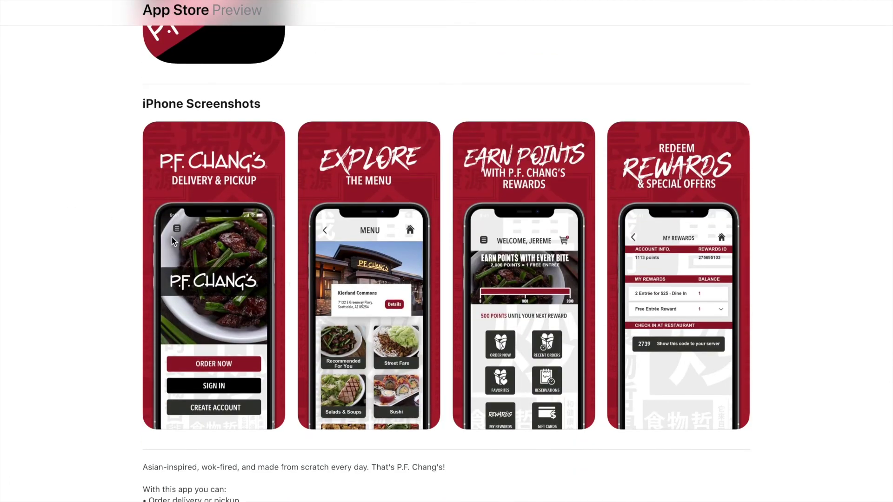
scroll(189, 227, "up", 1)
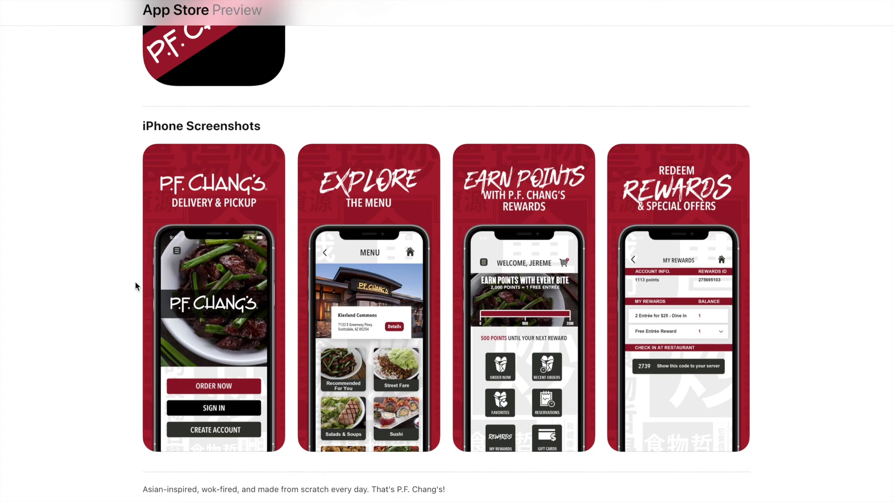
scroll(116, 283, "up", 1)
scroll(116, 284, "up", 2)
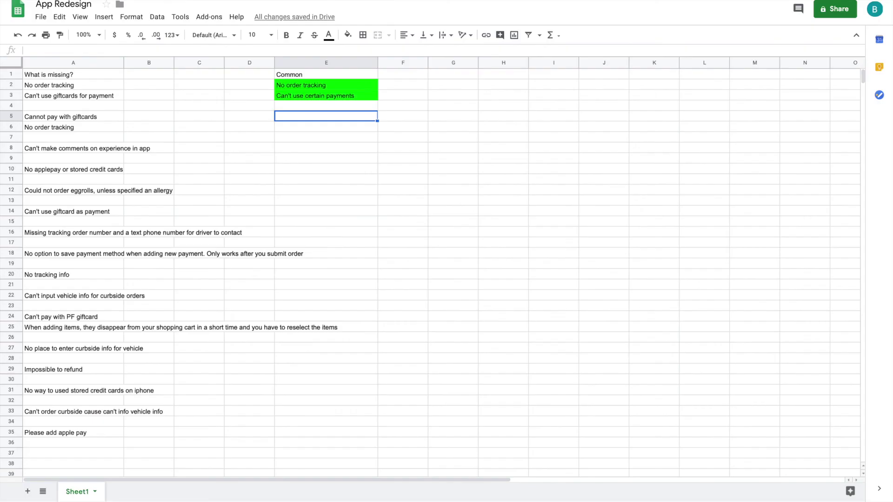
Step: In the App Redesign spreadsheet, review the common problems in E2 and E3 alongside the App Store page's iPhone screenshots
left_click(350, 86)
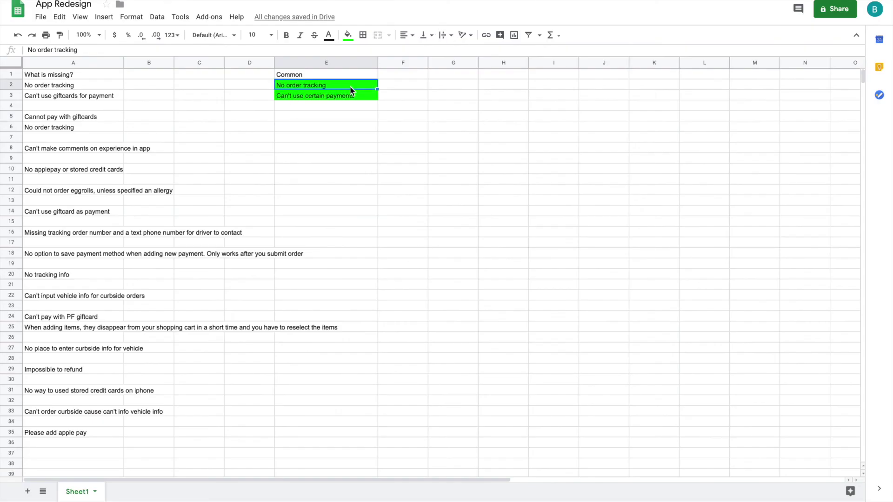
left_click(326, 98)
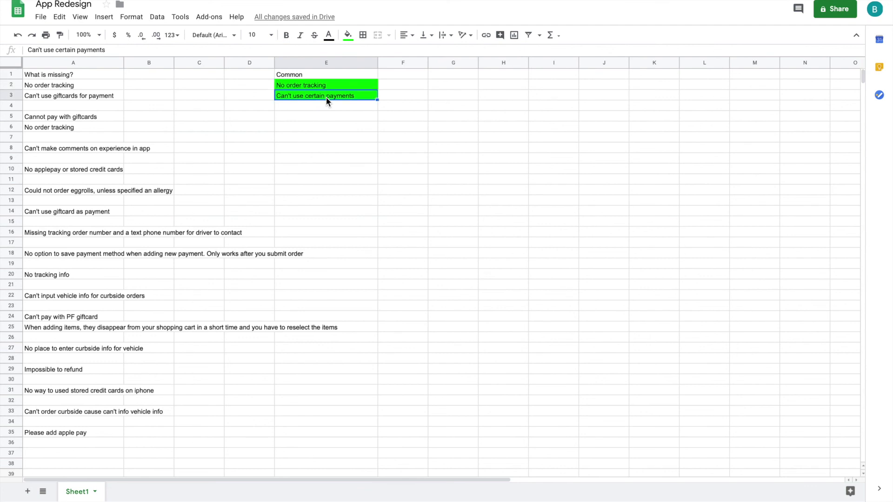
left_click(319, 120)
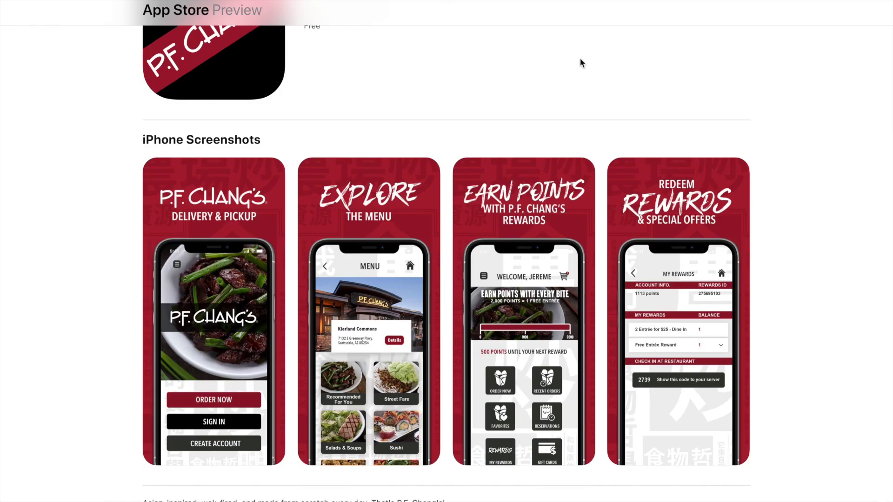
scroll(221, 353, "down", 1)
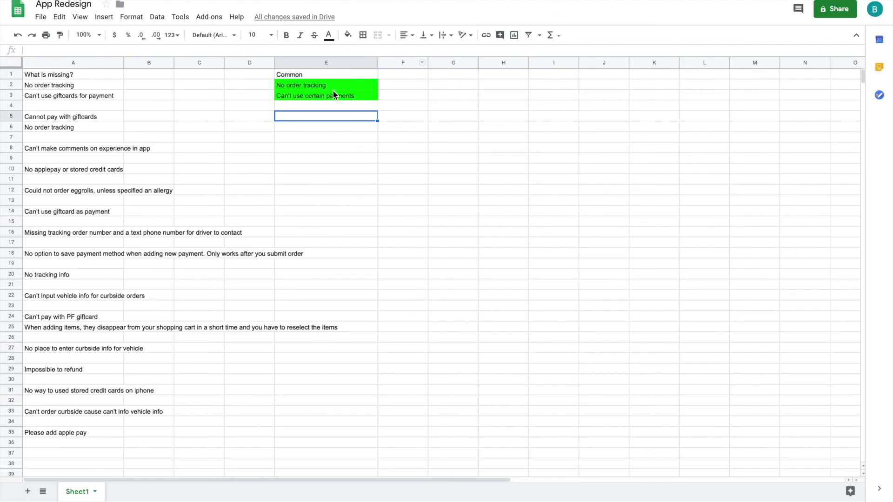
left_click(333, 95)
left_click(341, 147)
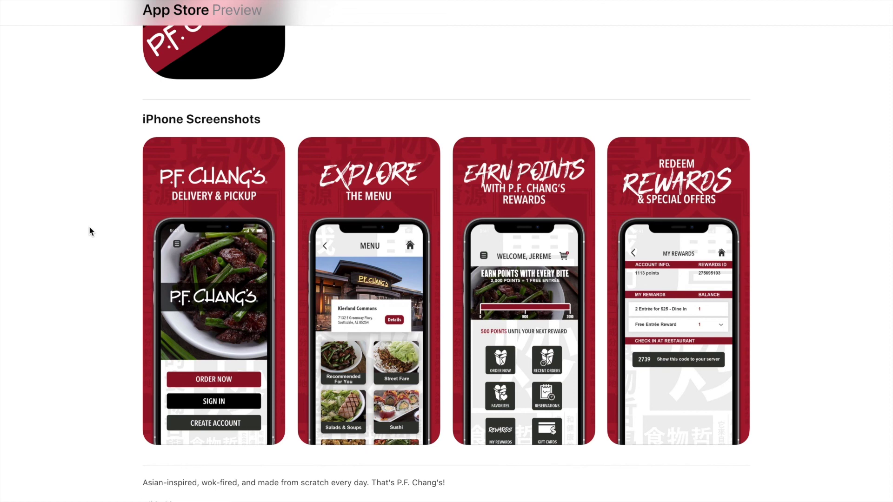
Step: Examine the P.F. Chang's App Store page again, from the app header and iPhone screenshots to the ratings section
scroll(90, 229, "up", 5)
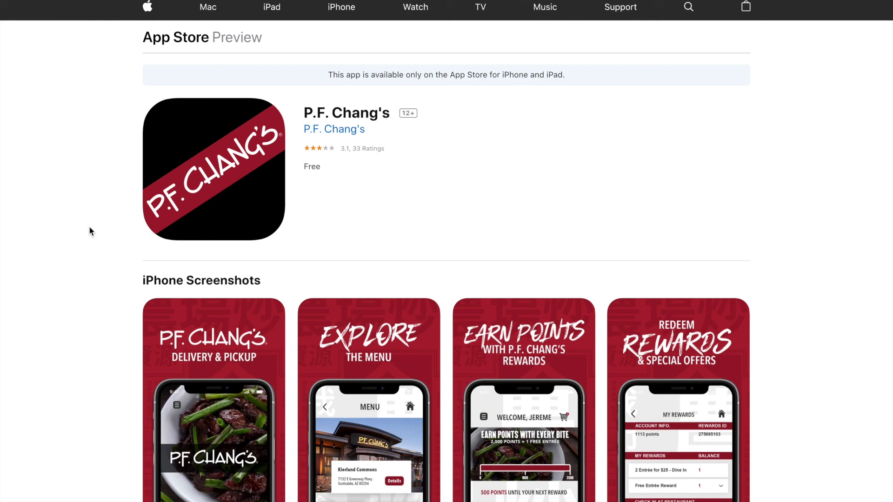
scroll(91, 231, "down", 3)
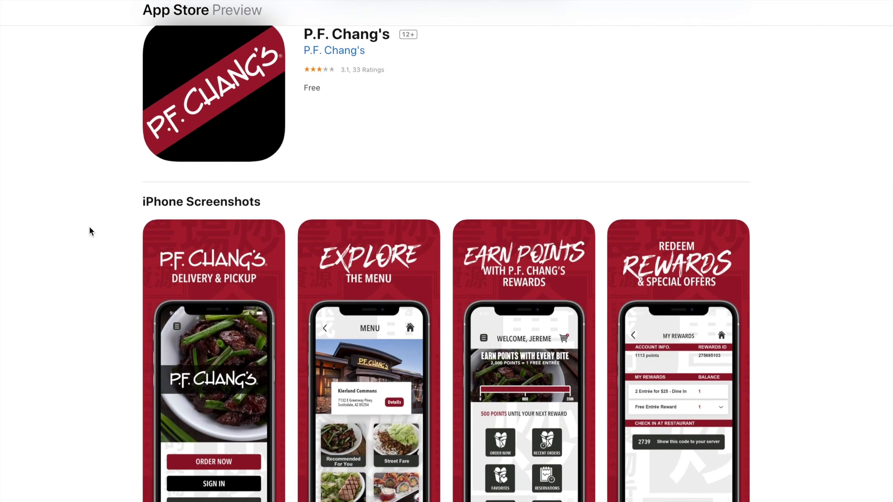
scroll(89, 231, "up", 1)
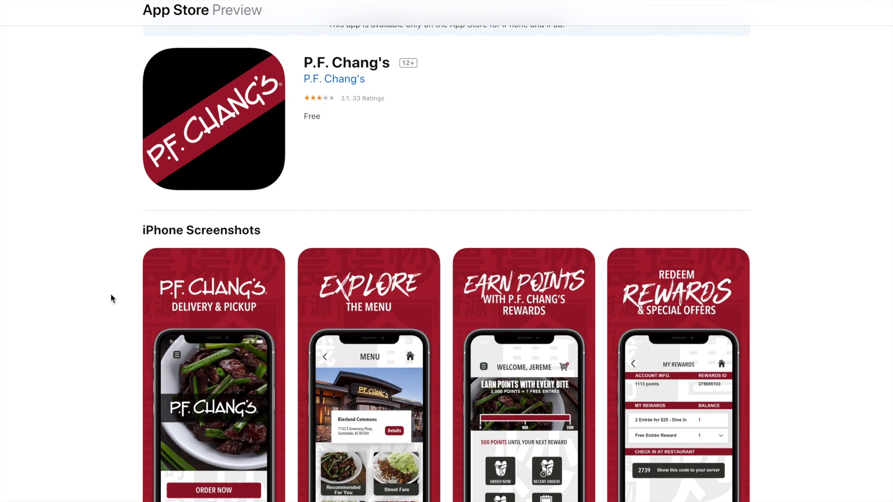
scroll(112, 295, "down", 10)
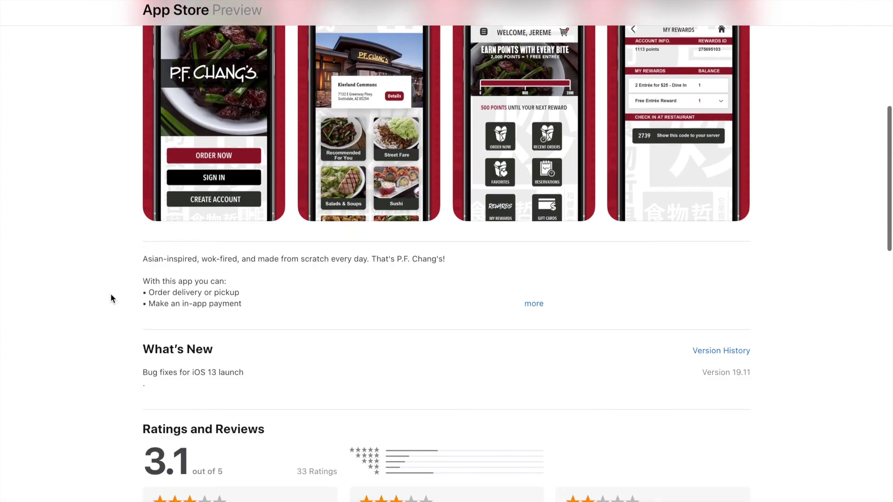
scroll(111, 295, "up", 10)
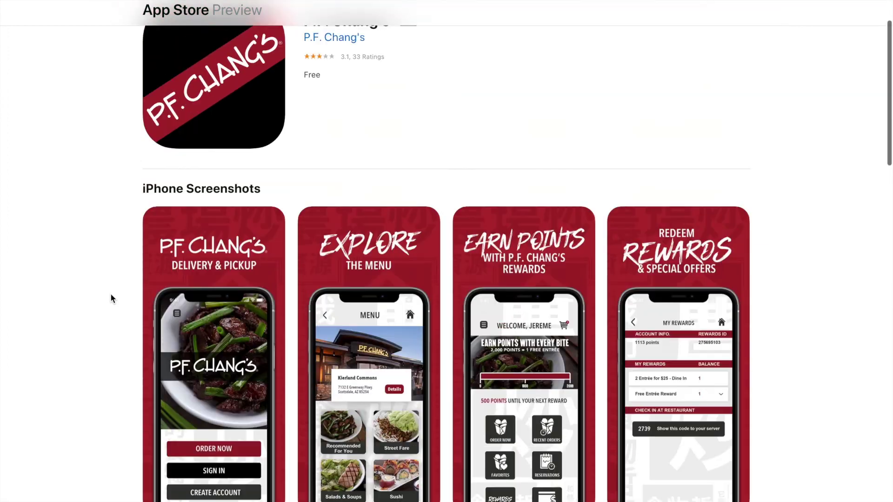